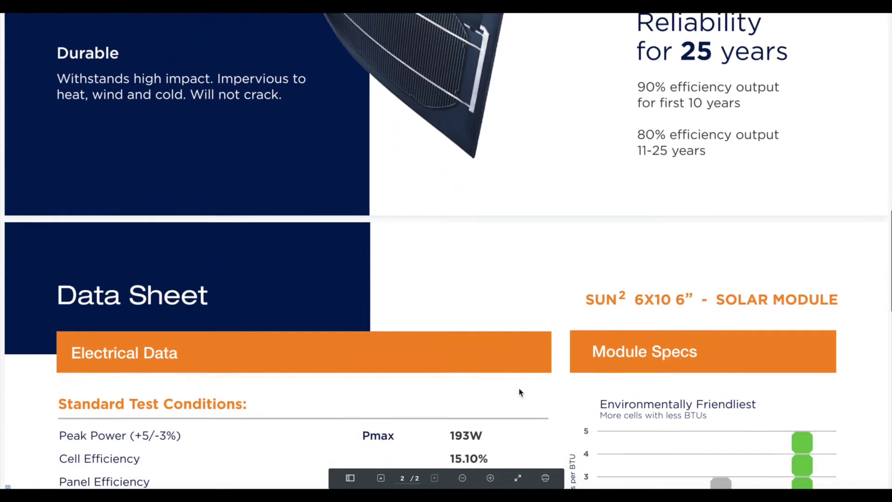
# Scroll the Sunflare data sheet to its electrical ratings (29.58 V, 6.52 A), NOCT and mechanical data.
pyautogui.scroll(-1, 519, 392)
pyautogui.scroll(-1, 519, 392)
pyautogui.scroll(-1, 519, 391)
pyautogui.scroll(-1, 519, 391)
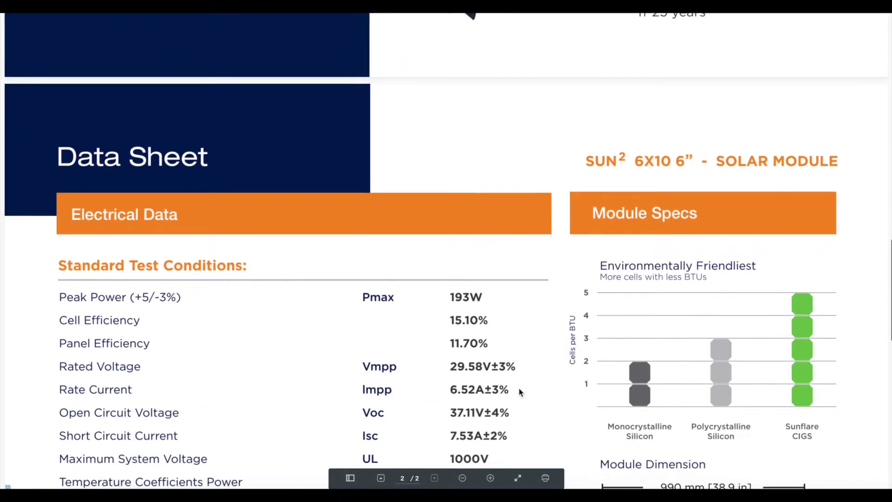
pyautogui.scroll(-1, 519, 392)
pyautogui.scroll(-1, 519, 391)
pyautogui.scroll(-1, 519, 391)
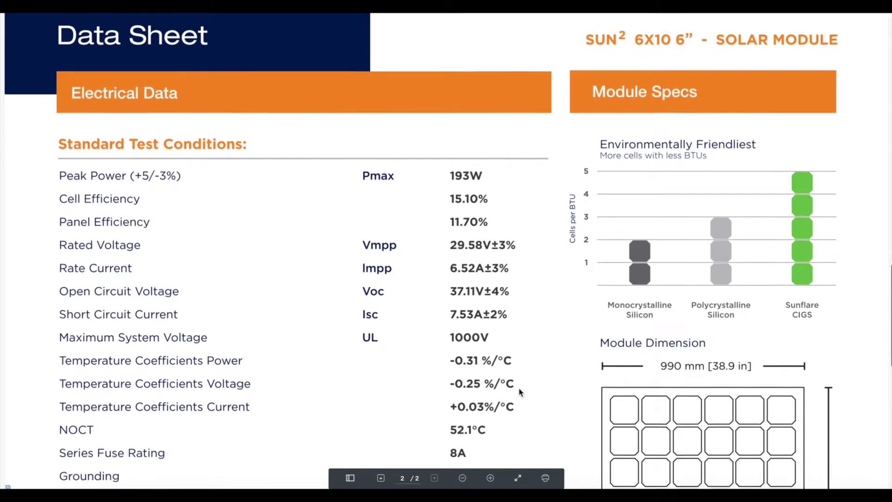
pyautogui.scroll(-1, 519, 391)
pyautogui.scroll(-2, 519, 392)
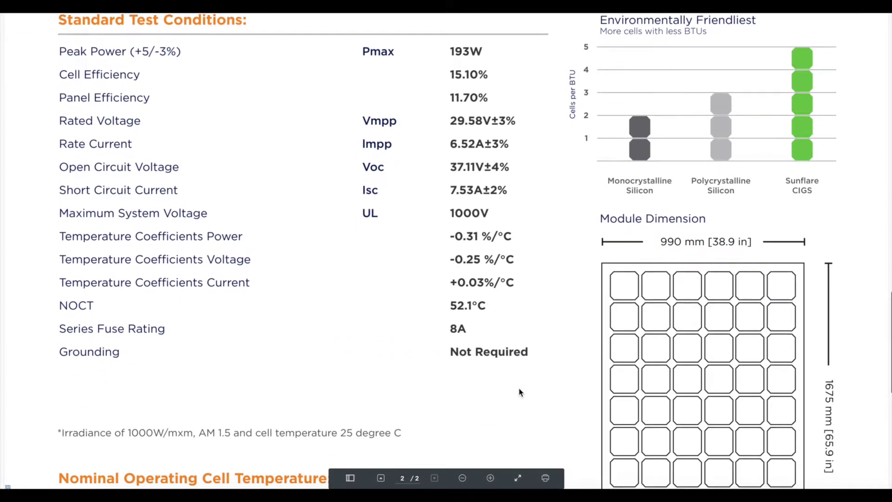
pyautogui.scroll(-1, 519, 391)
pyautogui.scroll(-2, 520, 391)
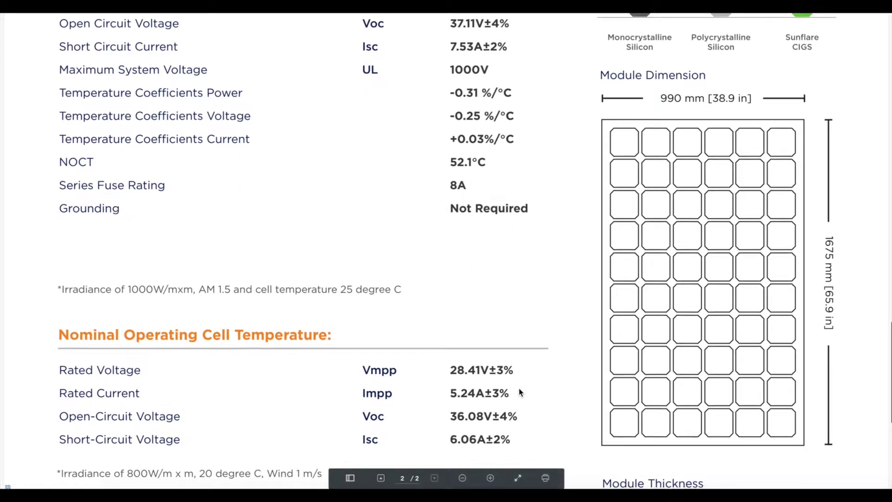
pyautogui.scroll(-1, 519, 392)
pyautogui.scroll(-1, 518, 392)
pyautogui.scroll(-1, 520, 391)
pyautogui.scroll(-1, 519, 392)
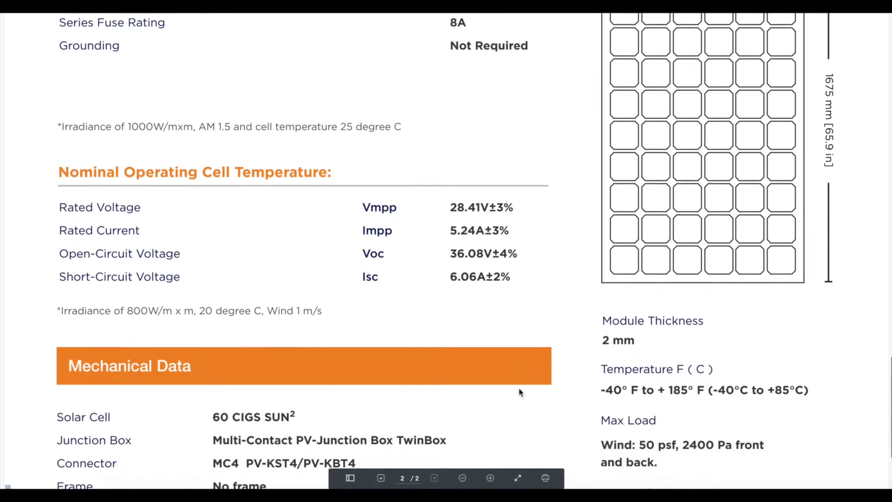
pyautogui.scroll(-2, 519, 392)
pyautogui.scroll(-1, 519, 392)
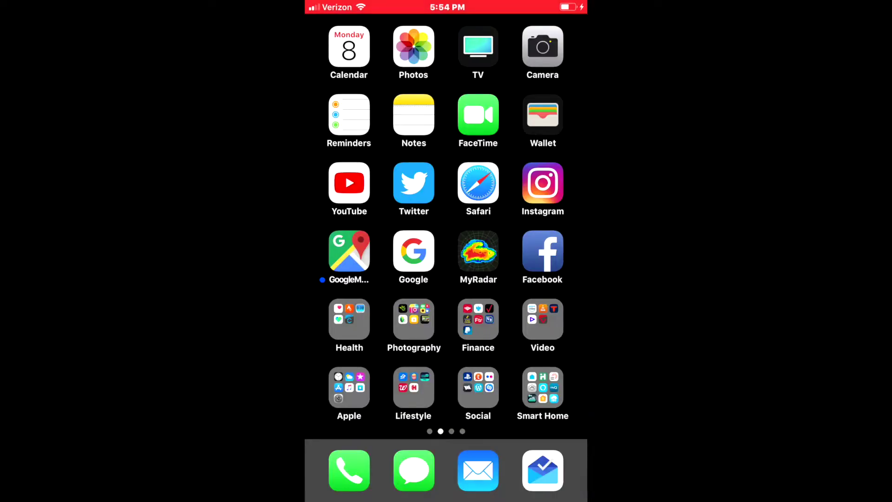
# Swipe between home screen pages to reach the Apple folder and the App Store's Search page.
pyautogui.moveTo(511, 251); pyautogui.dragTo(371, 251)
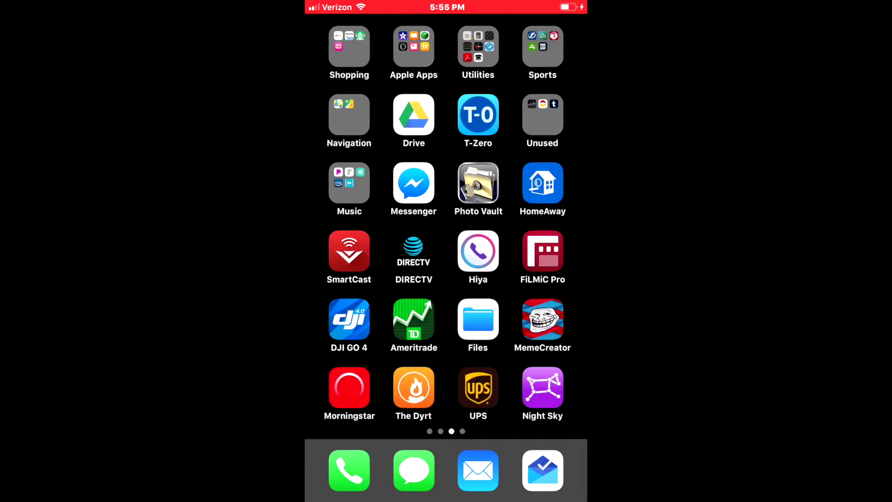
pyautogui.moveTo(511, 251)
pyautogui.mouseDown()
pyautogui.moveTo(372, 251)
pyautogui.moveTo(511, 251)
pyautogui.mouseUp()
pyautogui.moveTo(371, 250); pyautogui.dragTo(511, 251)
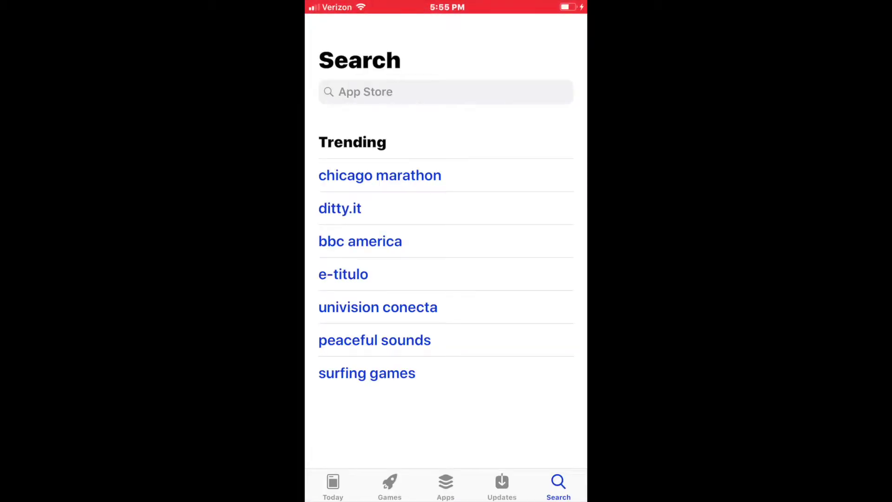
# Search the App Store for 'Victron' to list the installed VictronConnect app.
pyautogui.click(446, 92)
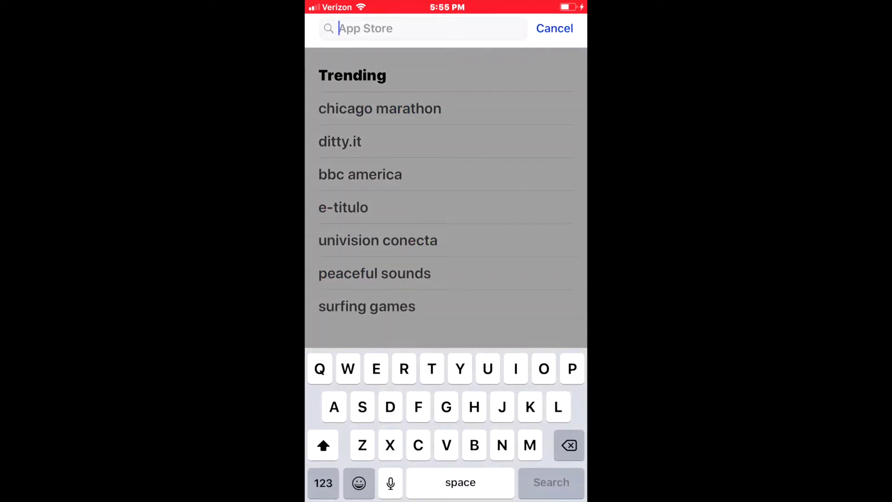
pyautogui.write('Vi')
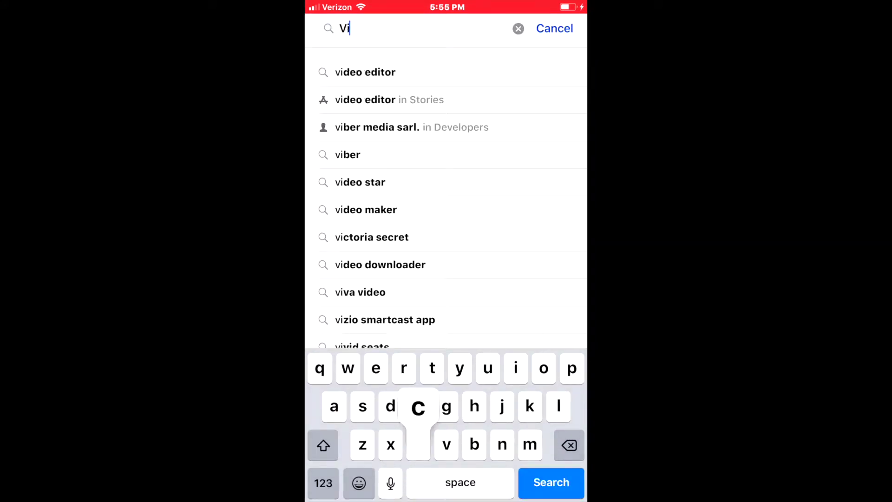
pyautogui.write('ctron')
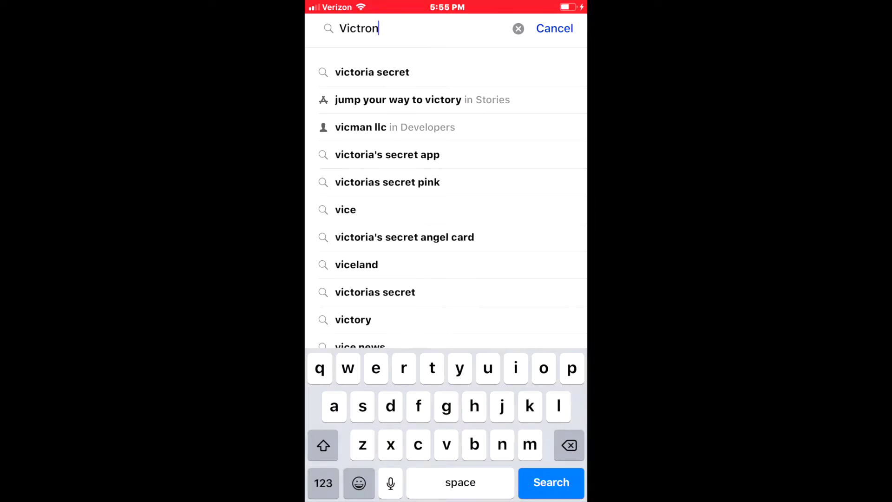
pyautogui.press('Return')
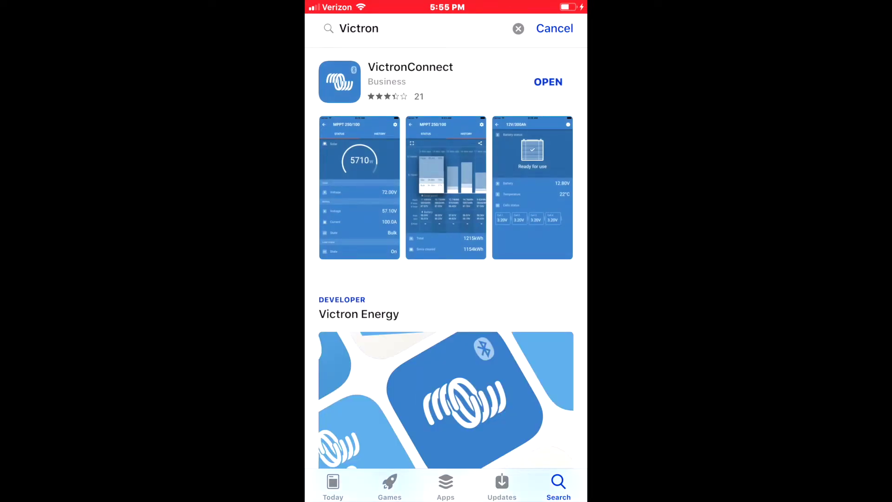
# Go back to the last home screen page and launch VictronConnect, listing the SmartSolar MPPT 75/10.
pyautogui.click(554, 29)
pyautogui.press('super')
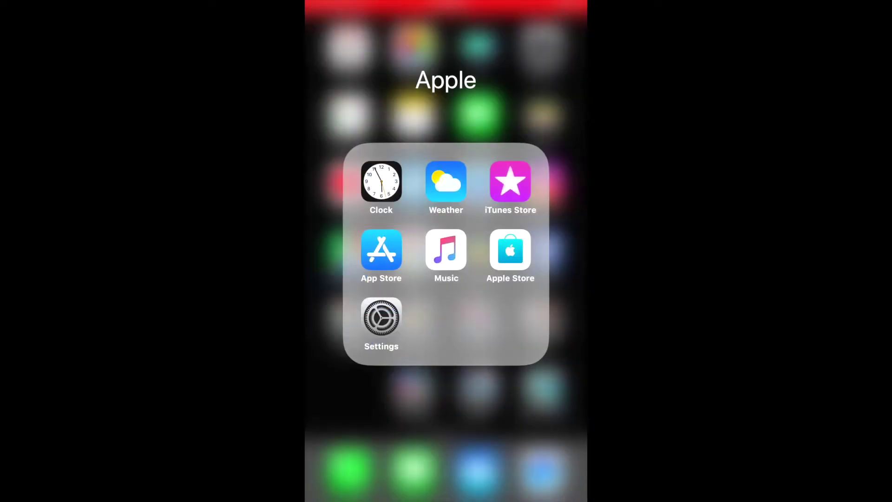
pyautogui.press('super')
pyautogui.hscroll(1, 446, 223)
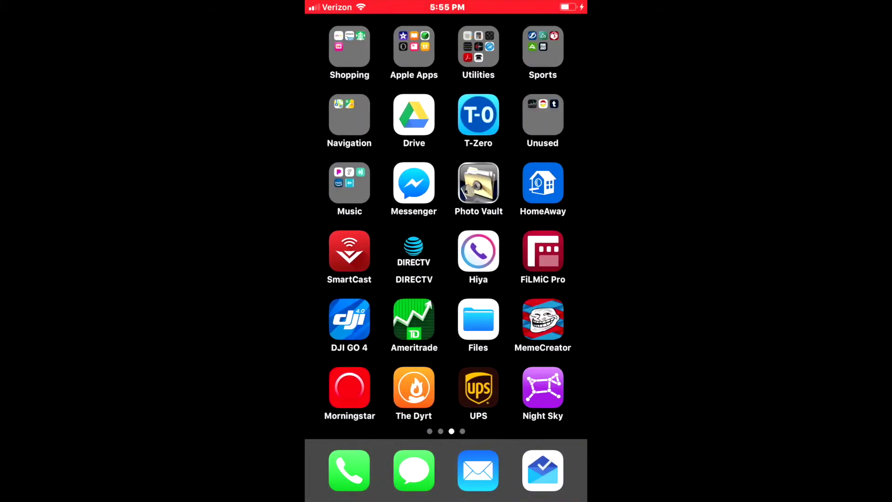
pyautogui.hscroll(1, 446, 223)
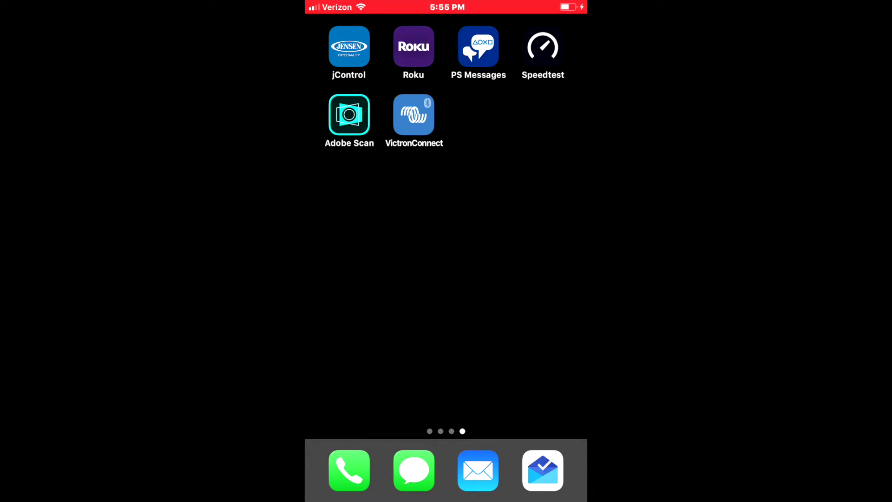
pyautogui.click(413, 115)
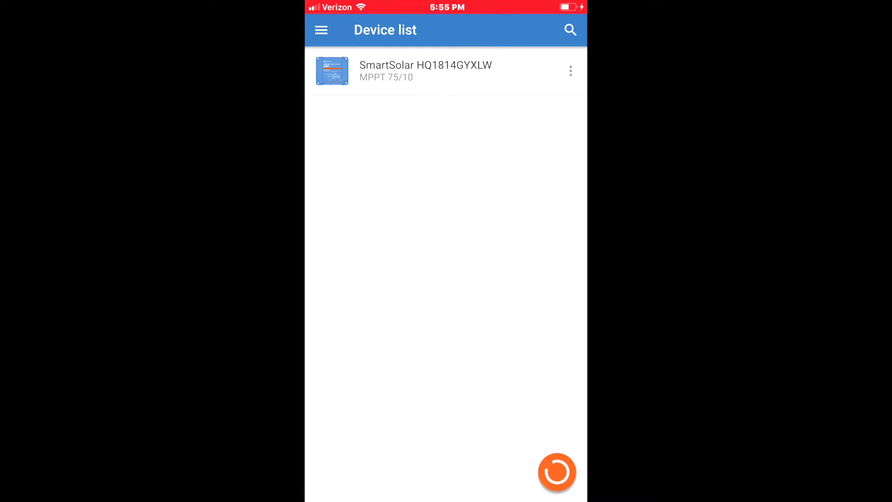
# Connect to the SmartSolar MPPT 75/10, showing 0 W solar, a 12.34 V battery and charger Off.
pyautogui.click(426, 70)
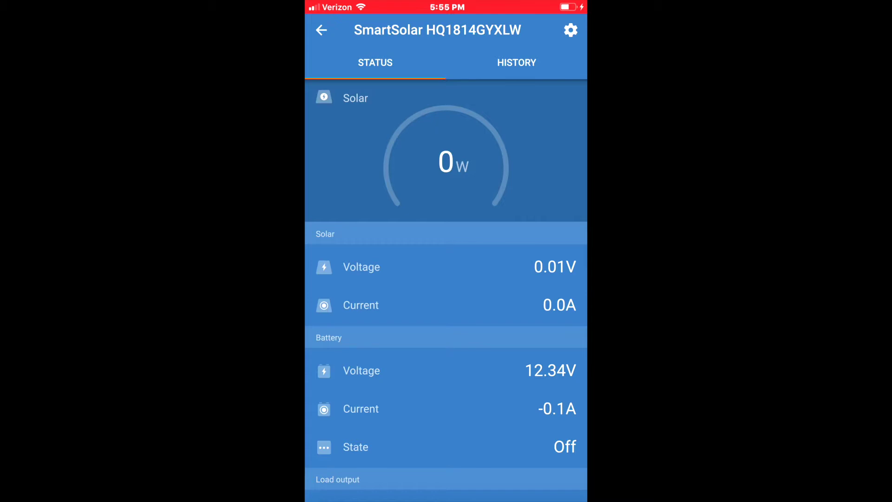
# Review the Status page, then show History with 160 Wh today and 140 Wh yesterday.
pyautogui.scroll(-3, 446, 288)
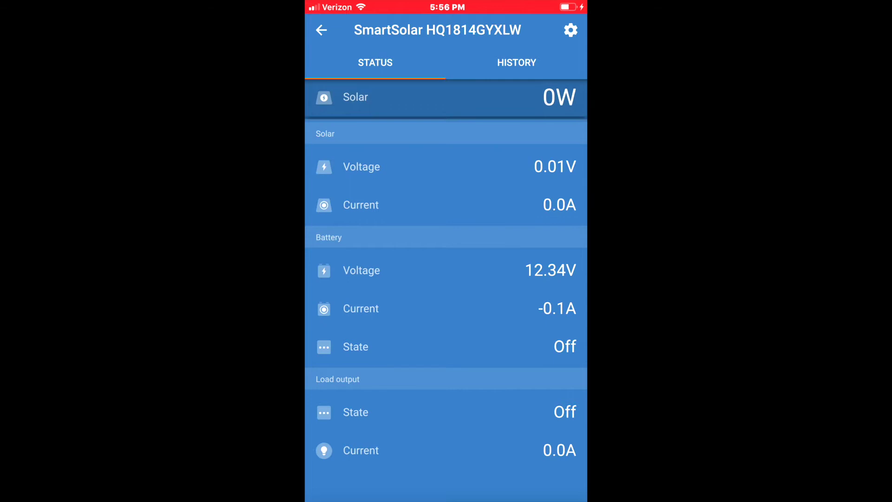
pyautogui.scroll(3, 446, 279)
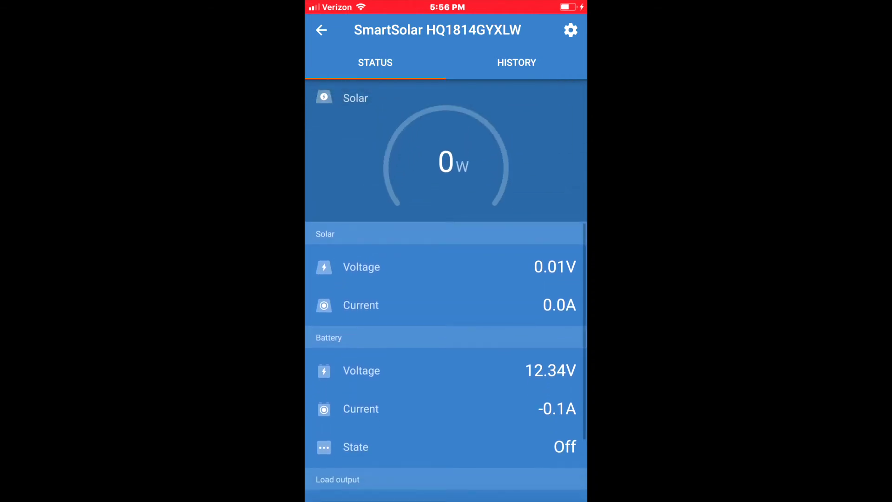
pyautogui.click(516, 62)
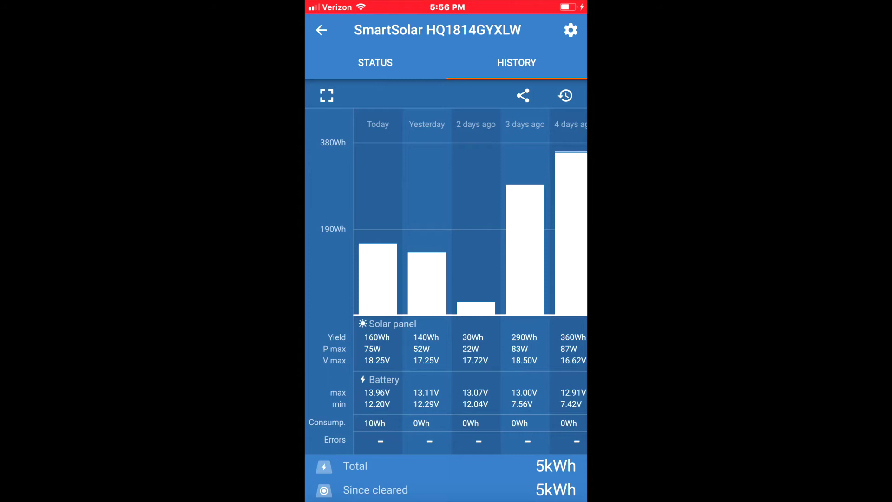
# Swipe the yield chart back 16 days, showing 380 Wh nine days ago and 250 Wh fourteen days ago.
pyautogui.hscroll(5, 469, 231)
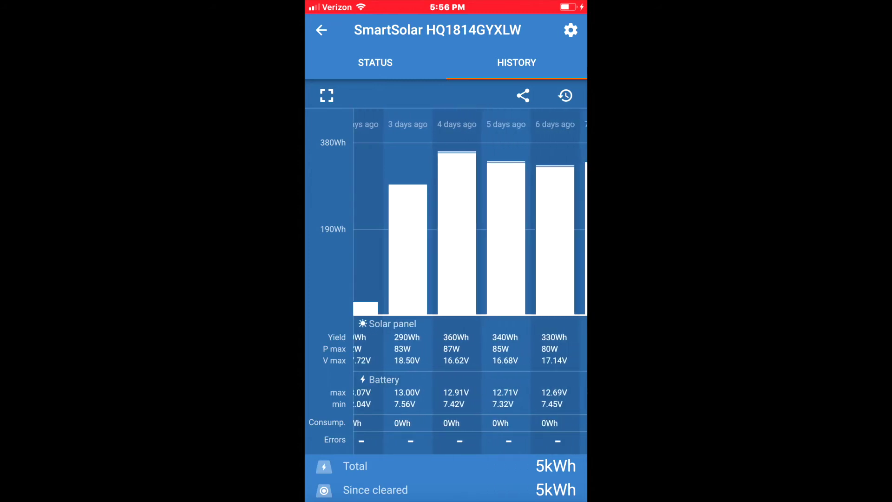
pyautogui.hscroll(2, 469, 223)
pyautogui.hscroll(2, 469, 223)
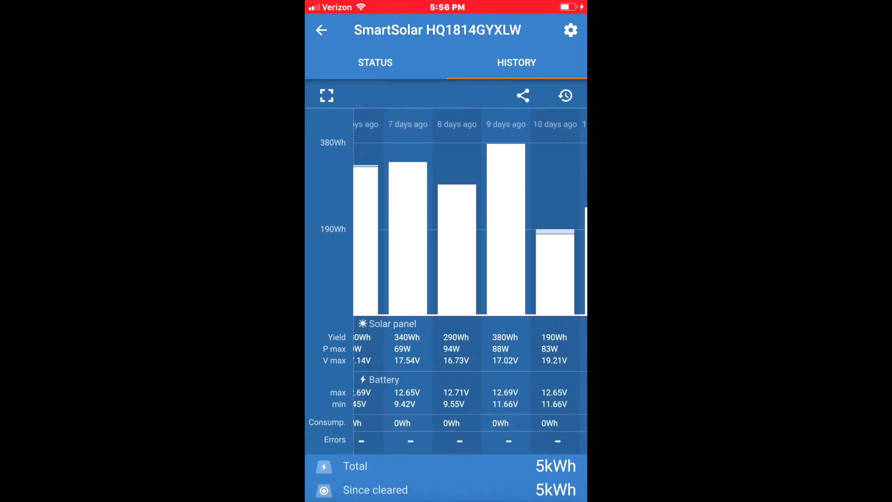
pyautogui.hscroll(2, 469, 223)
pyautogui.hscroll(2, 469, 223)
pyautogui.hscroll(2, 468, 224)
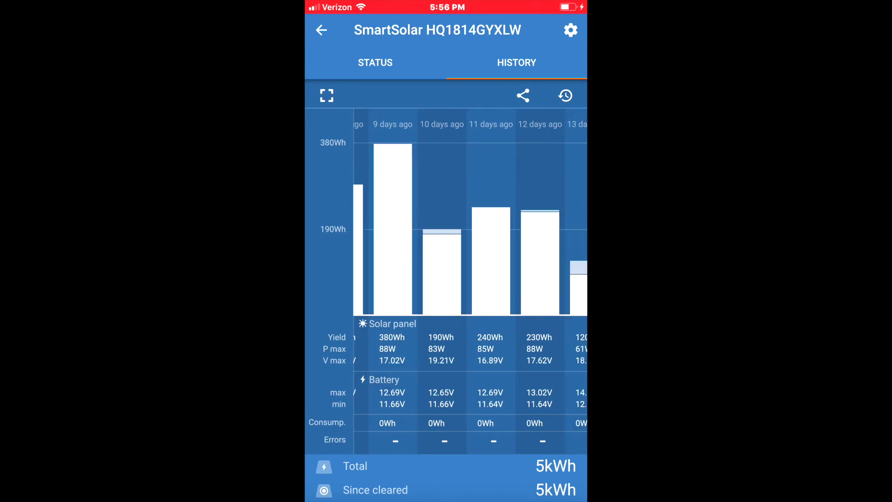
pyautogui.hscroll(2, 469, 223)
pyautogui.hscroll(2, 469, 223)
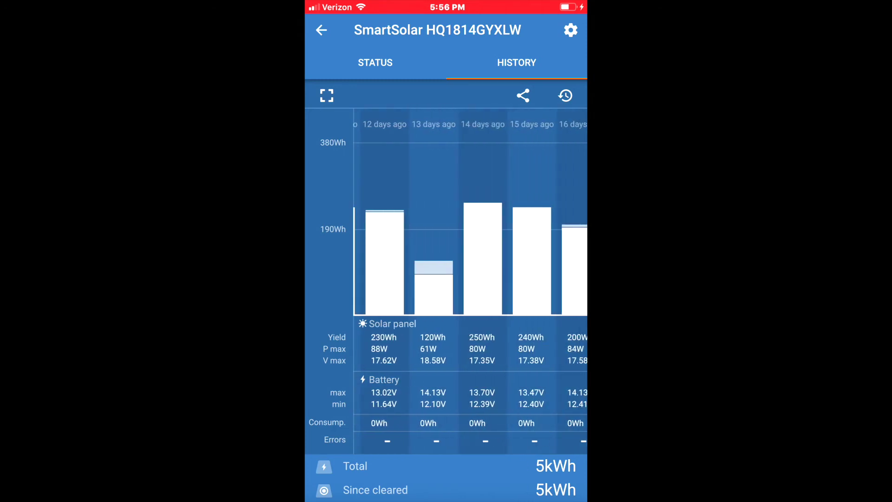